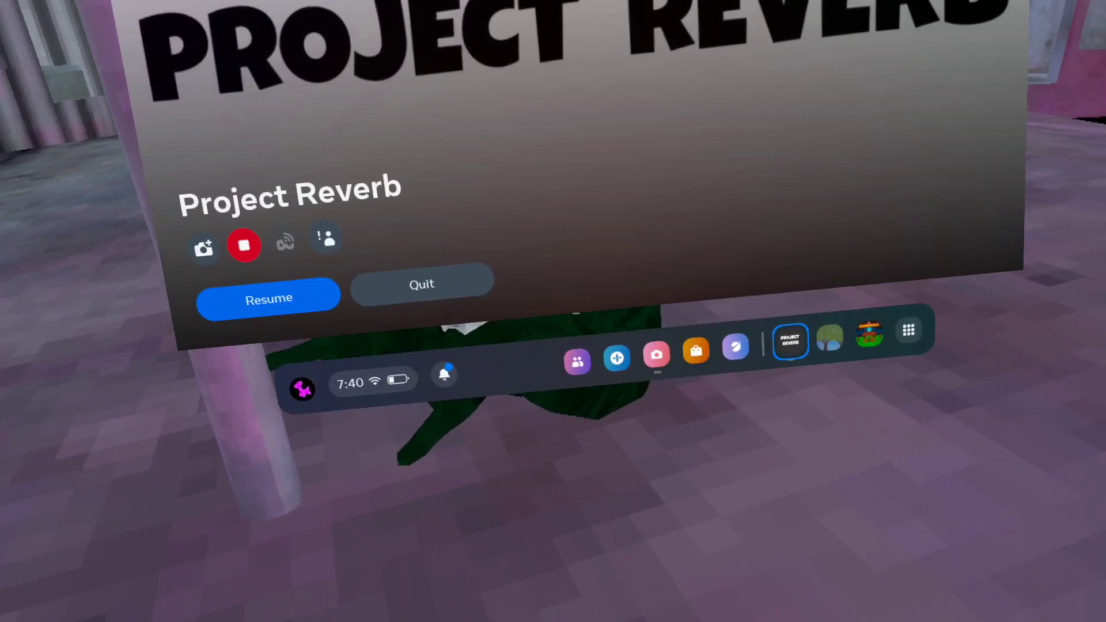
Launch Meta Quest Browser over the paused Project Reverb game.
{"action": "left_click", "coordinate": [677, 297]}
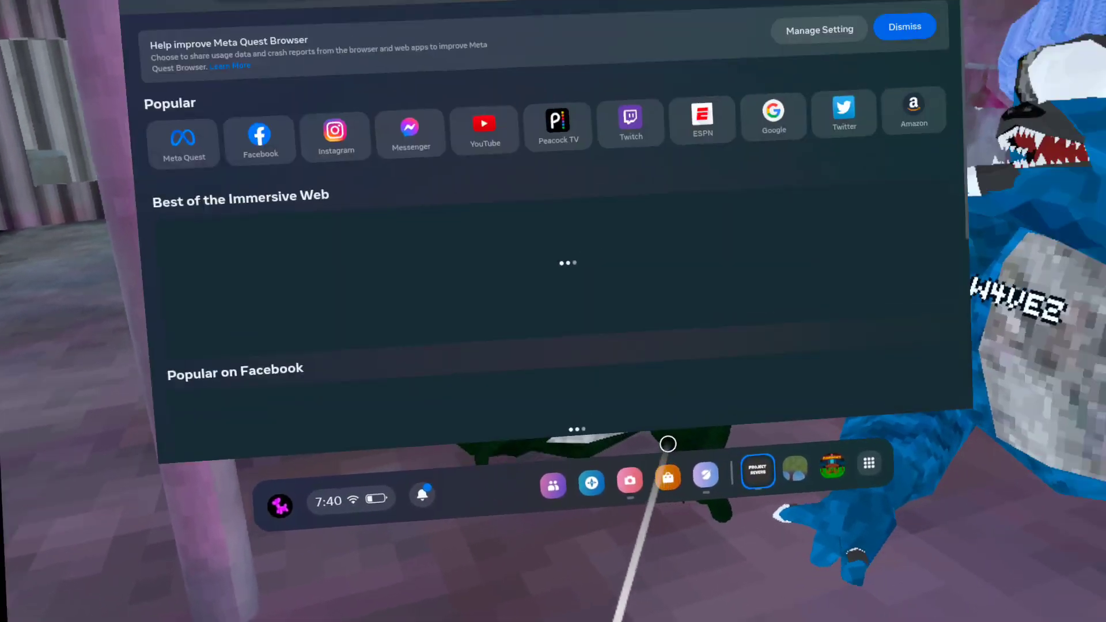